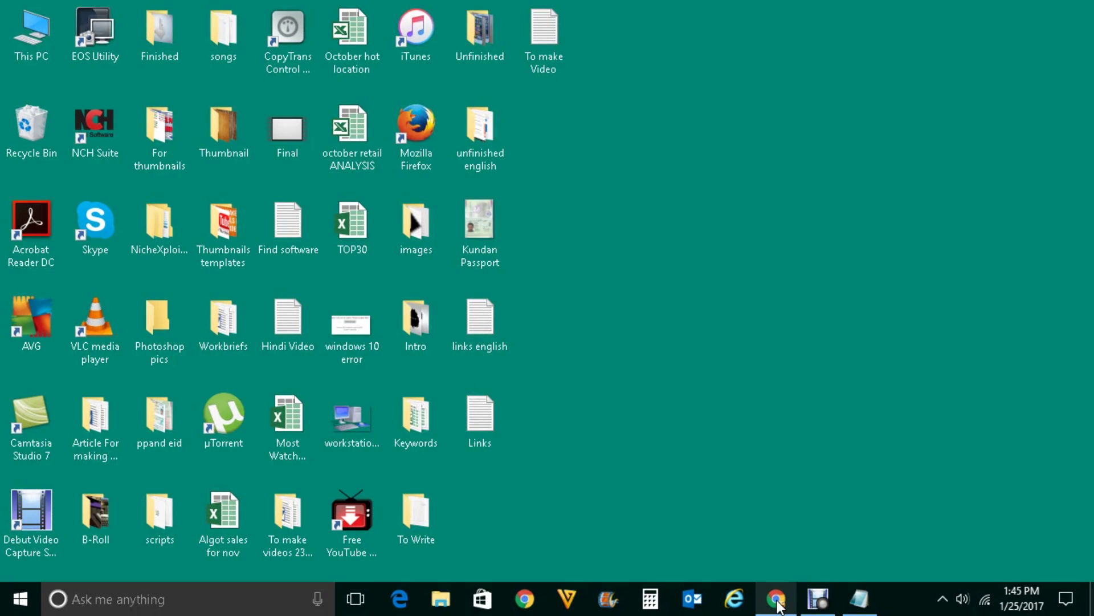
# - Confirm in About Google Chrome that version 55.0.2883.87 m is up to date, then close the About tab
pyautogui.moveTo(761, 595)
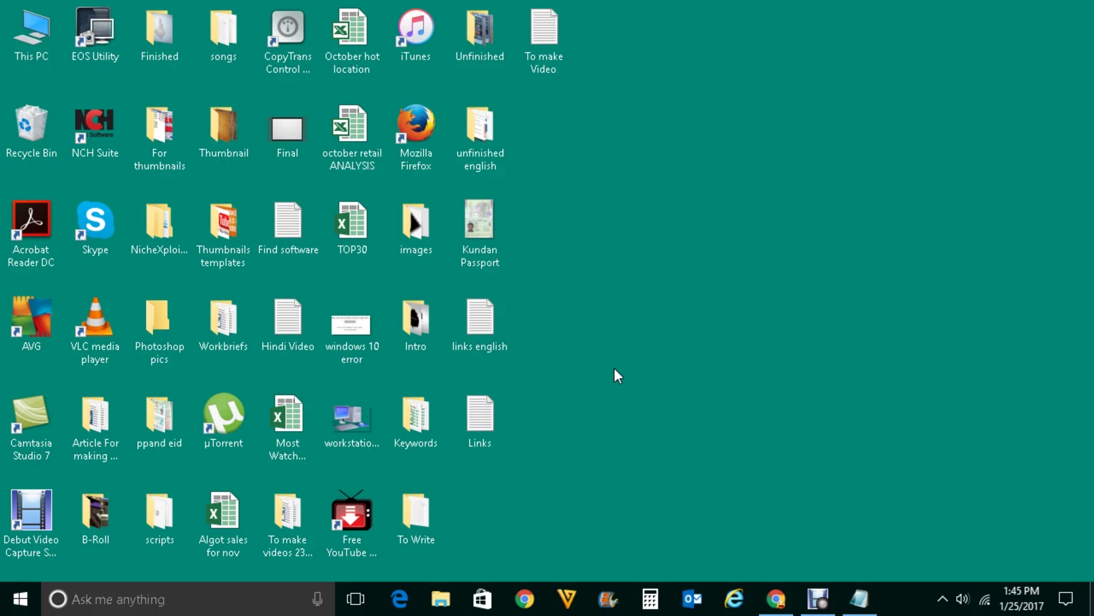
pyautogui.click(774, 600)
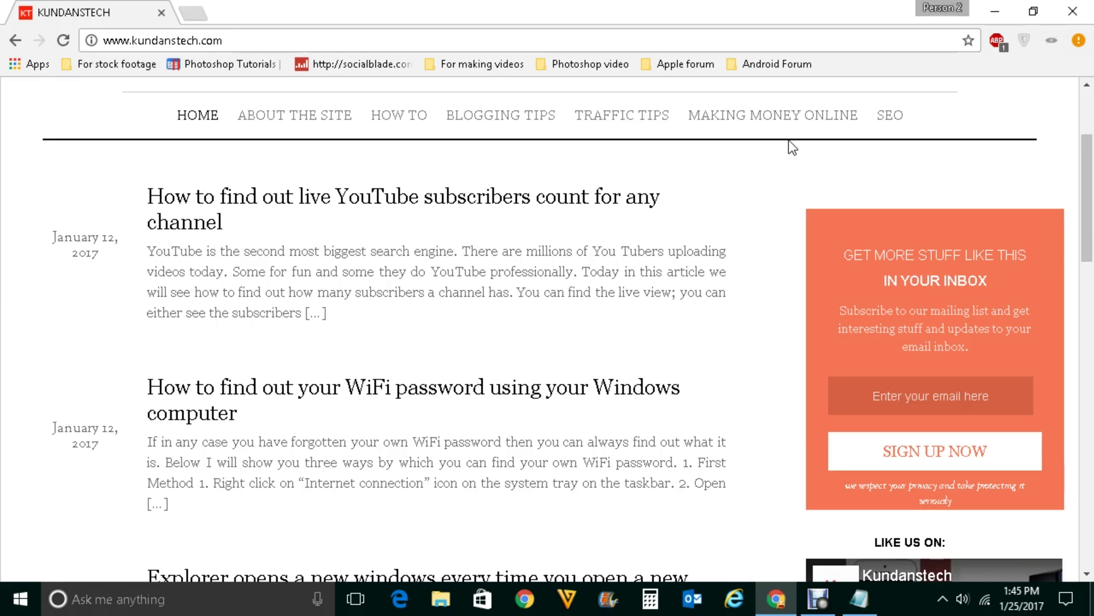
pyautogui.click(1079, 41)
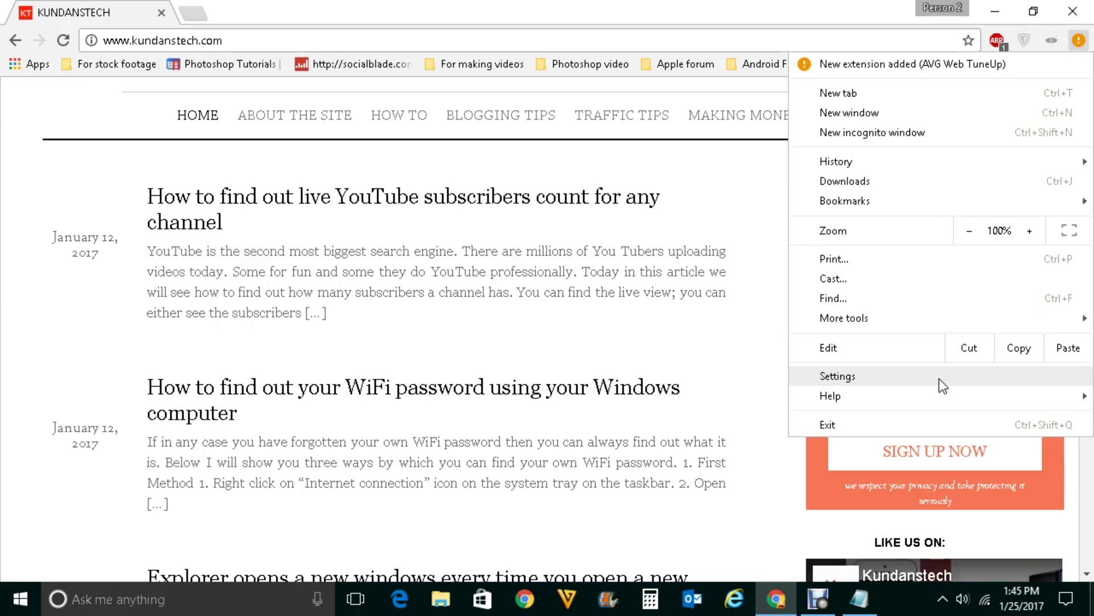
pyautogui.moveTo(822, 402)
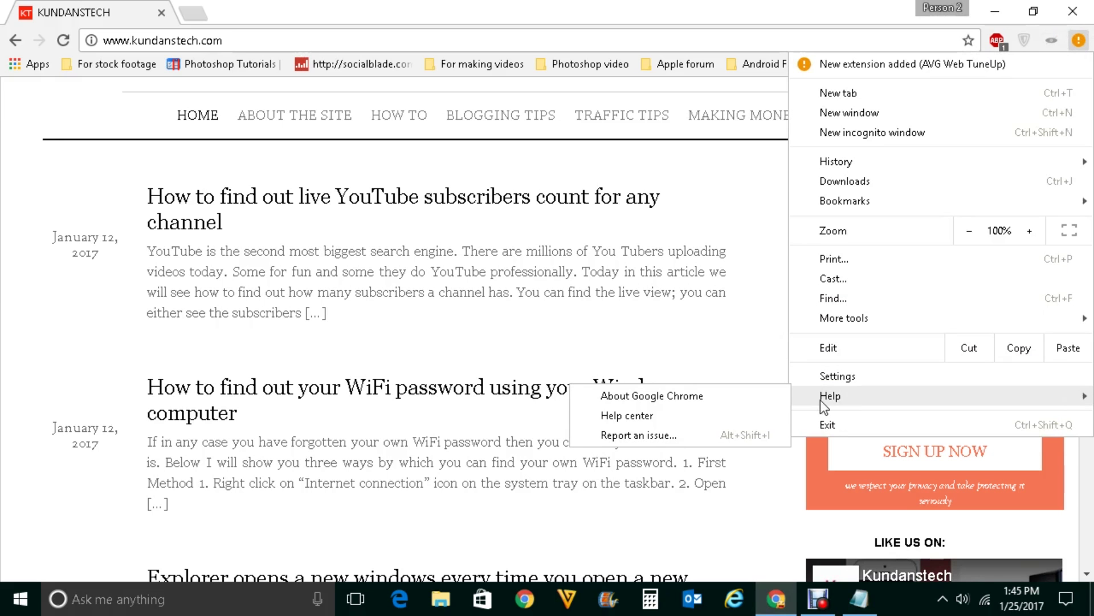
pyautogui.click(665, 396)
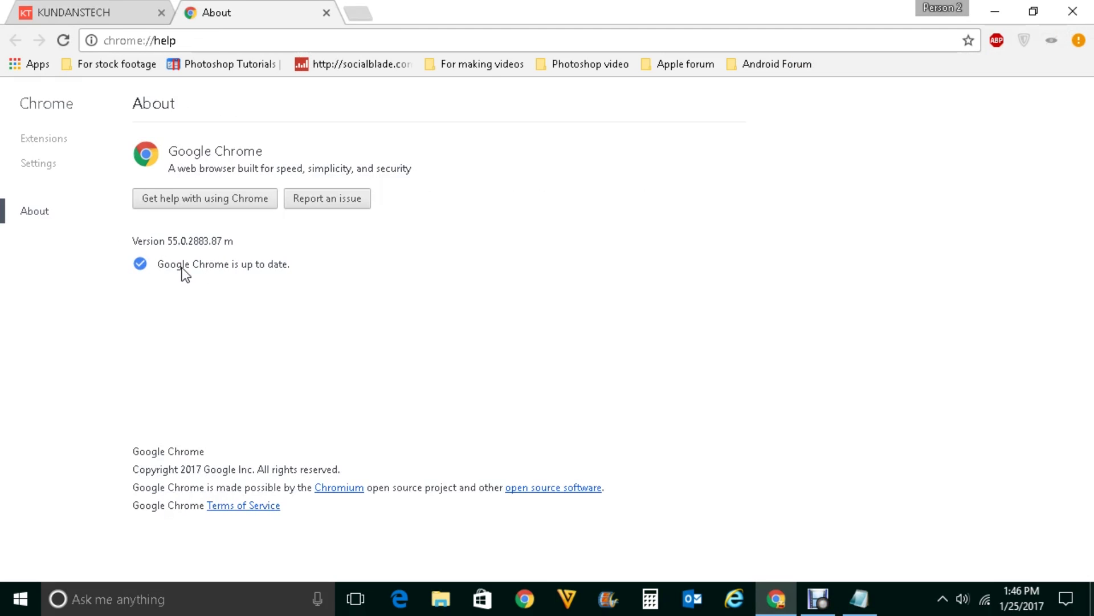
pyautogui.click(326, 13)
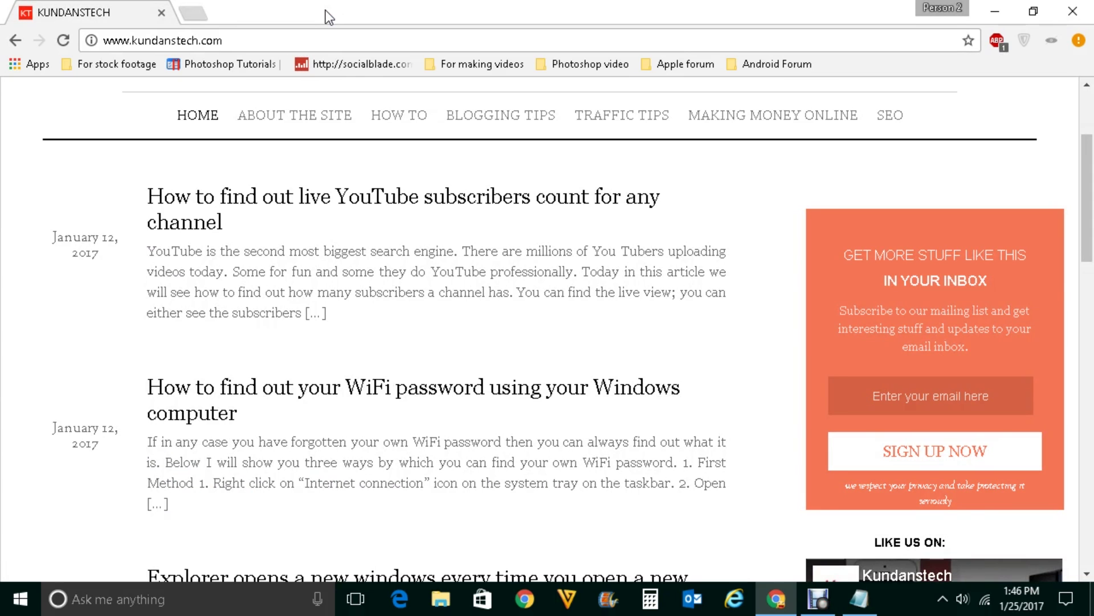
# - End the Google Chrome app from the Processes list in Task Manager
pyautogui.hotkey('ctrl', 'shift', 'Escape')
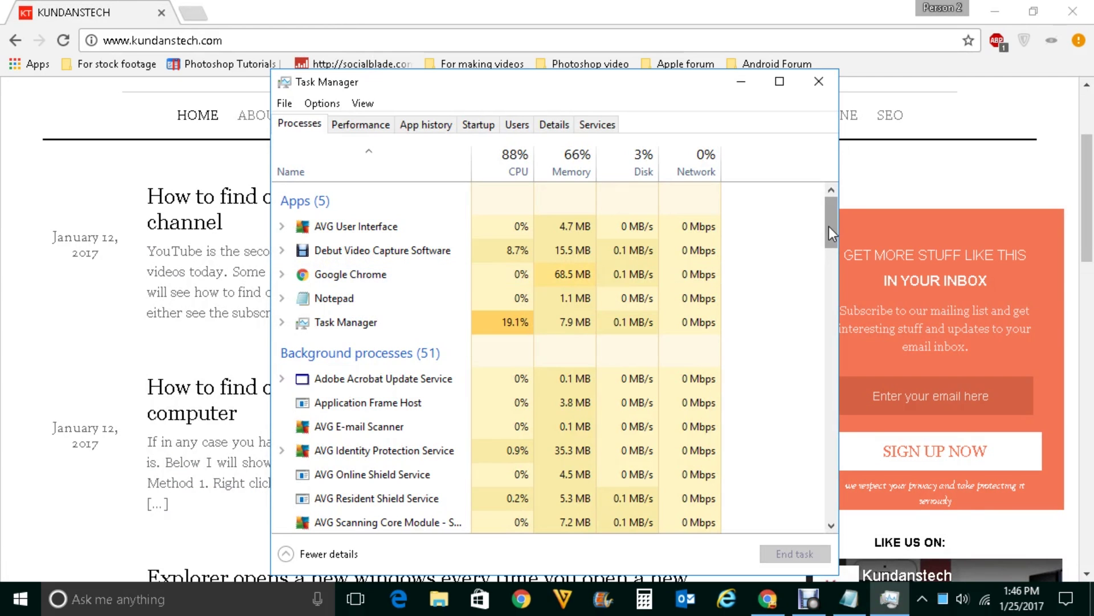
pyautogui.moveTo(830, 230); pyautogui.dragTo(833, 278)
pyautogui.scroll(-1, 439, 466)
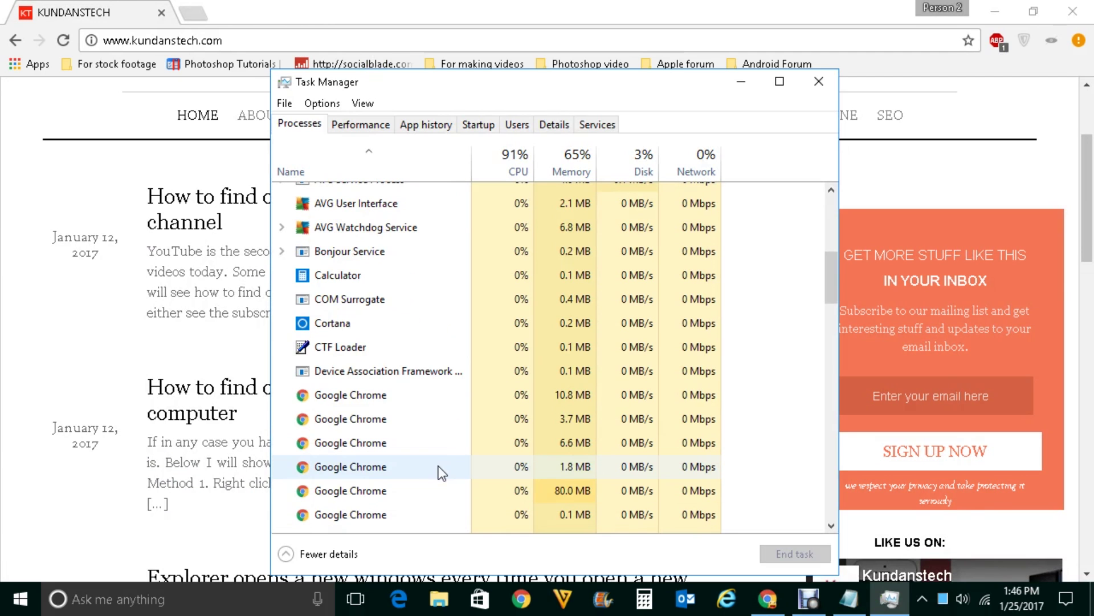
pyautogui.click(348, 468)
pyautogui.scroll(4, 347, 469)
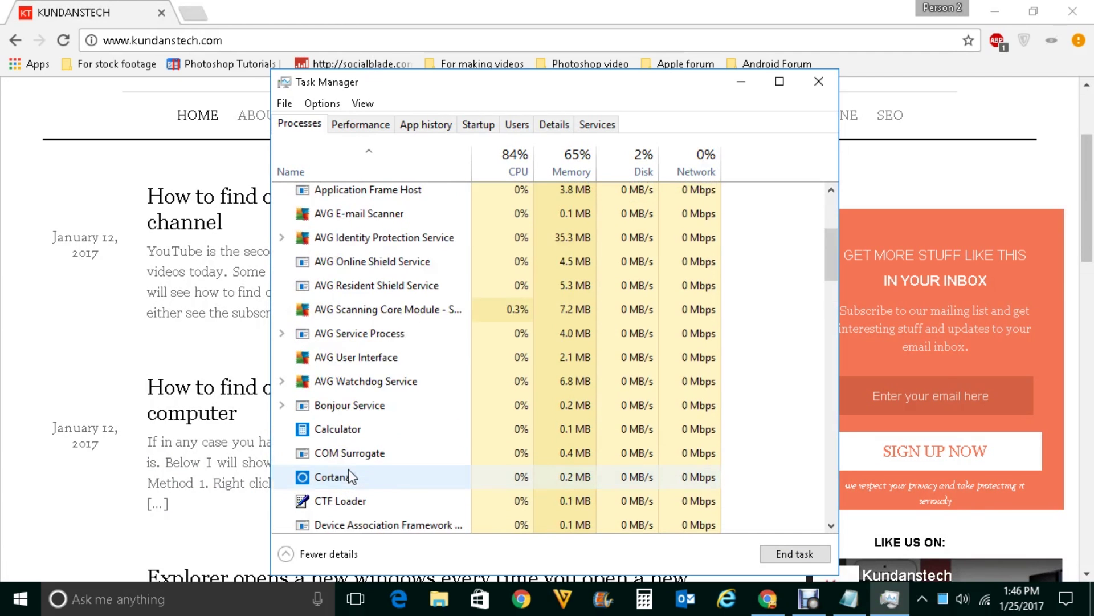
pyautogui.scroll(2, 348, 469)
pyautogui.click(345, 268)
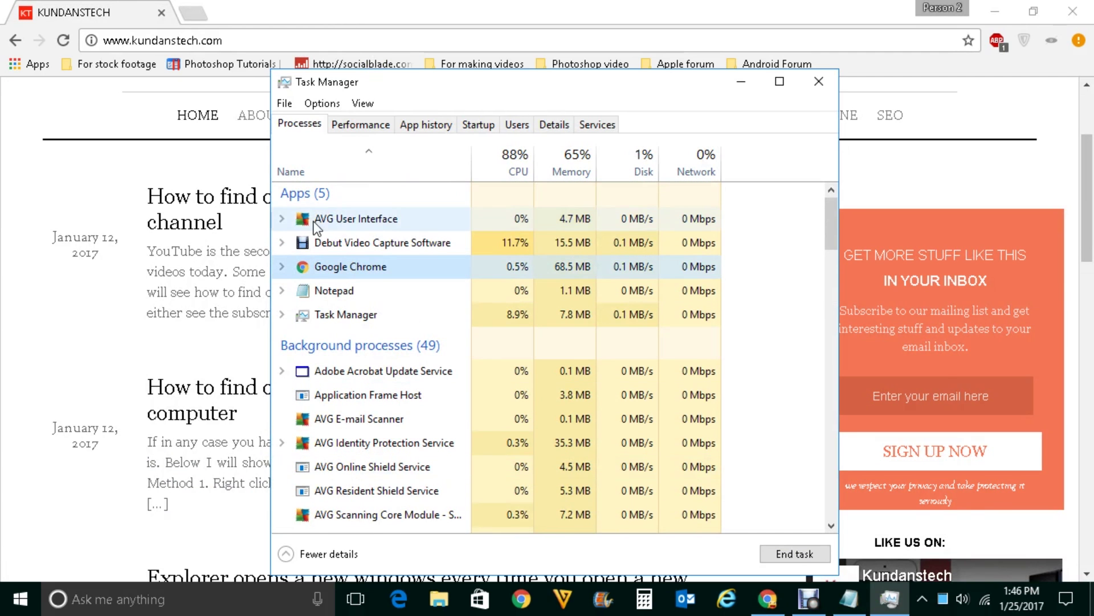
pyautogui.rightClick(344, 273)
pyautogui.click(368, 297)
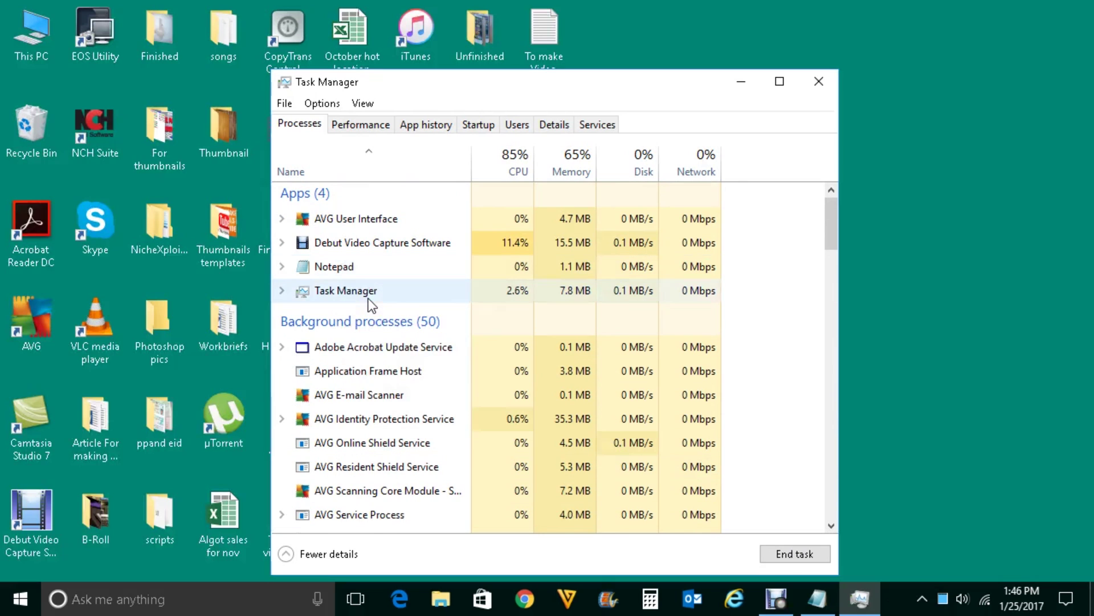
pyautogui.scroll(-4, 415, 485)
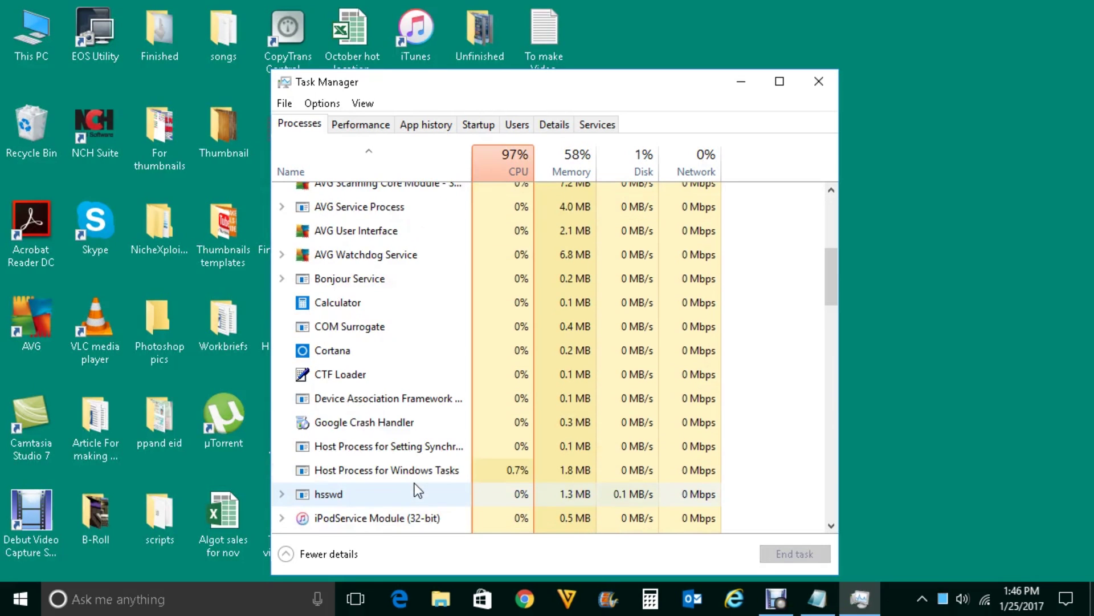
pyautogui.scroll(2, 415, 484)
pyautogui.scroll(1, 416, 485)
pyautogui.scroll(-3, 416, 484)
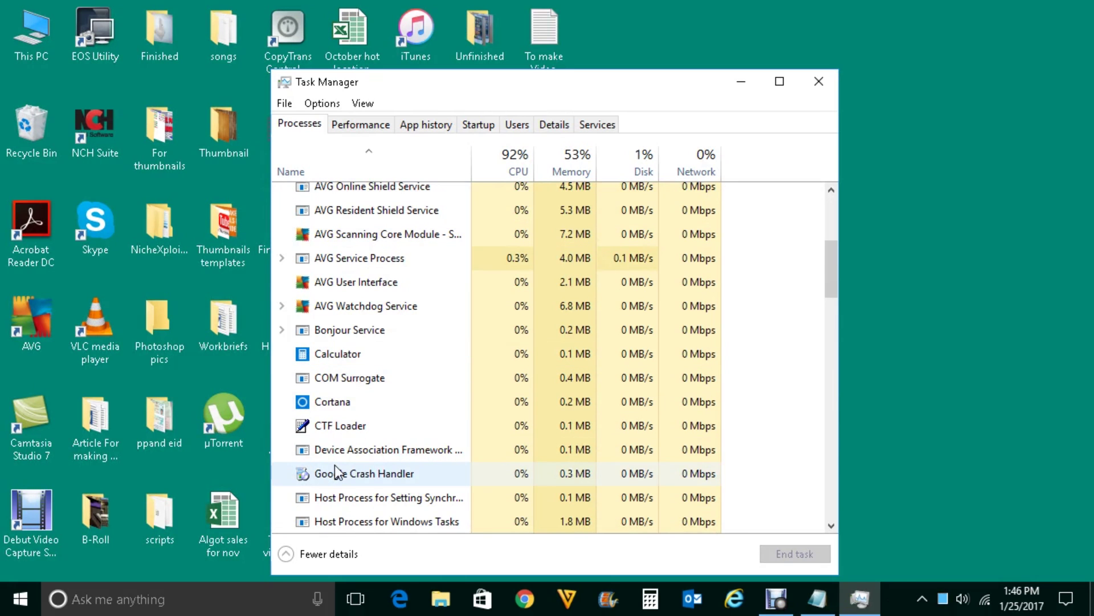
pyautogui.scroll(-1, 357, 474)
# - Close Task Manager and dismiss the Restore pages prompt on Chrome's New Tab
pyautogui.click(819, 82)
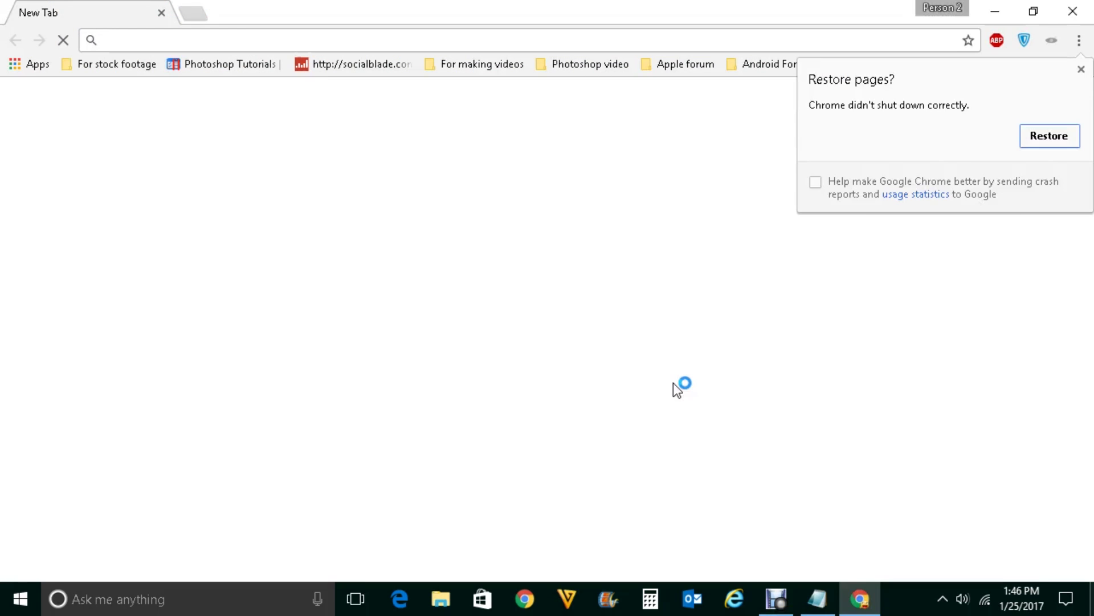
pyautogui.click(1082, 69)
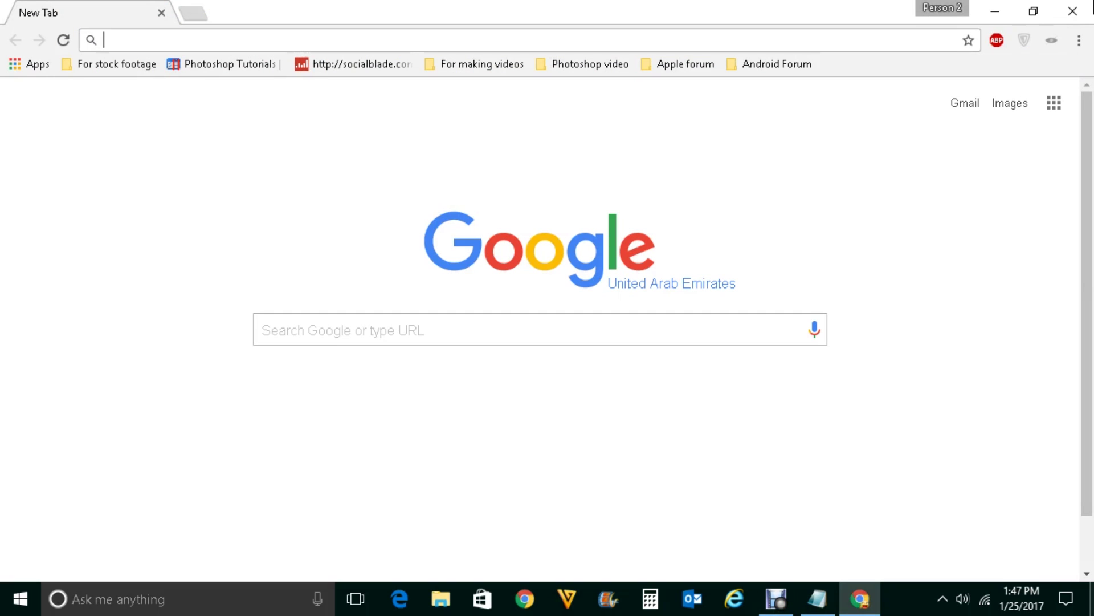
pyautogui.click(1079, 40)
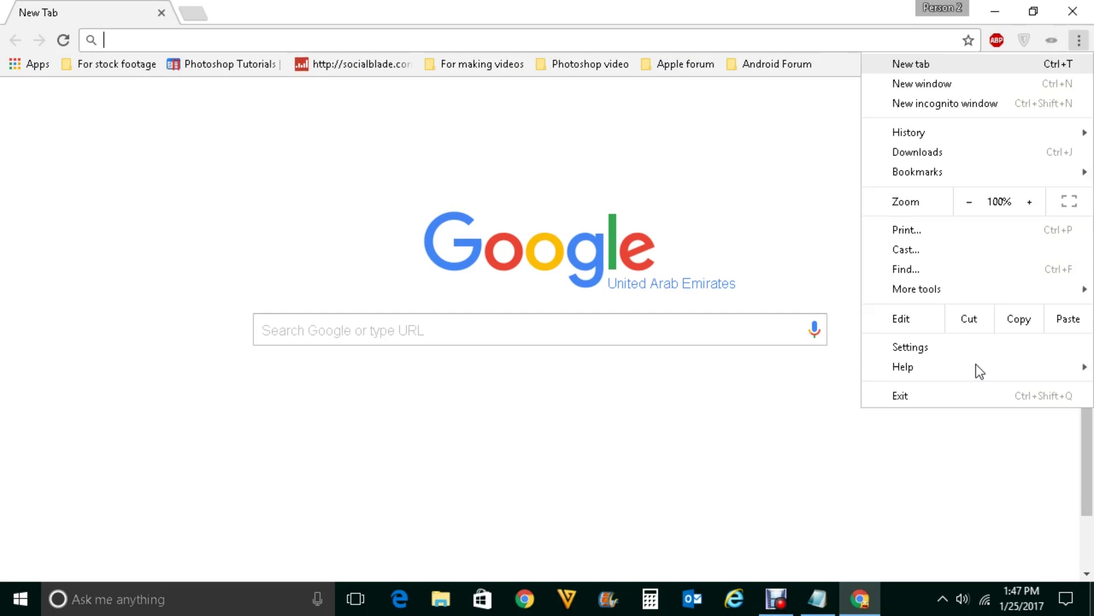
# - In Privacy > Content settings, set JavaScript to 'Allow all sites to run JavaScript (recommended)'
pyautogui.click(939, 357)
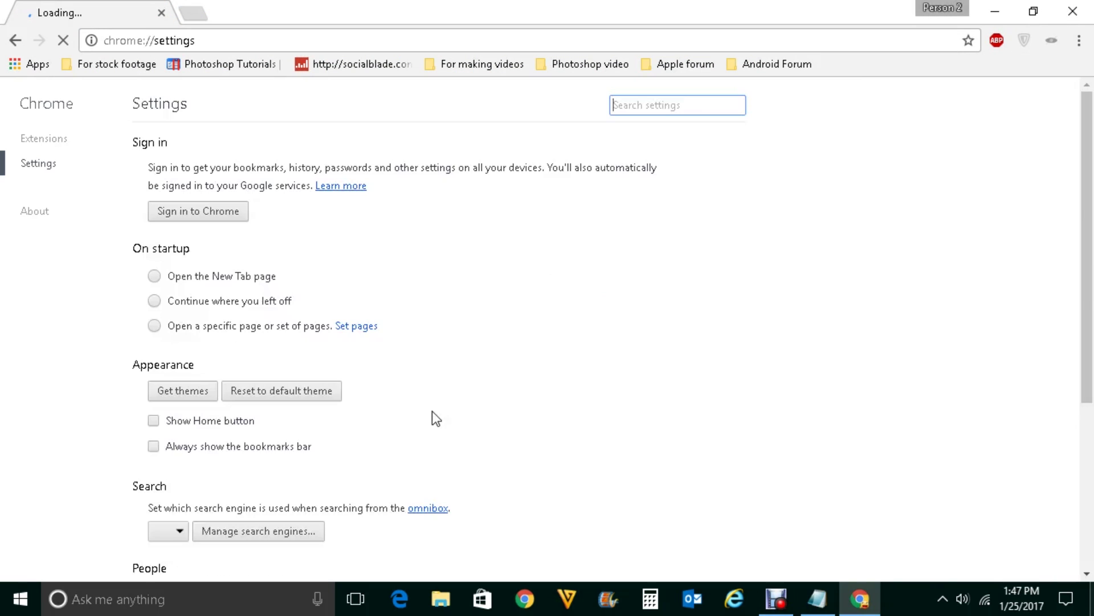
pyautogui.scroll(-5, 432, 412)
pyautogui.click(207, 554)
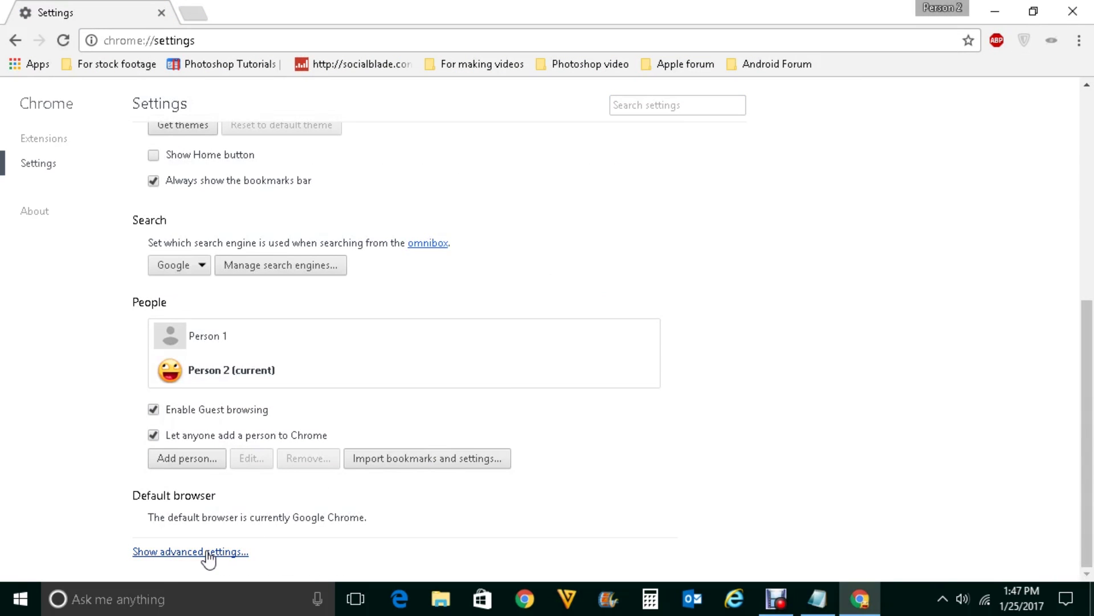
pyautogui.scroll(-3, 369, 466)
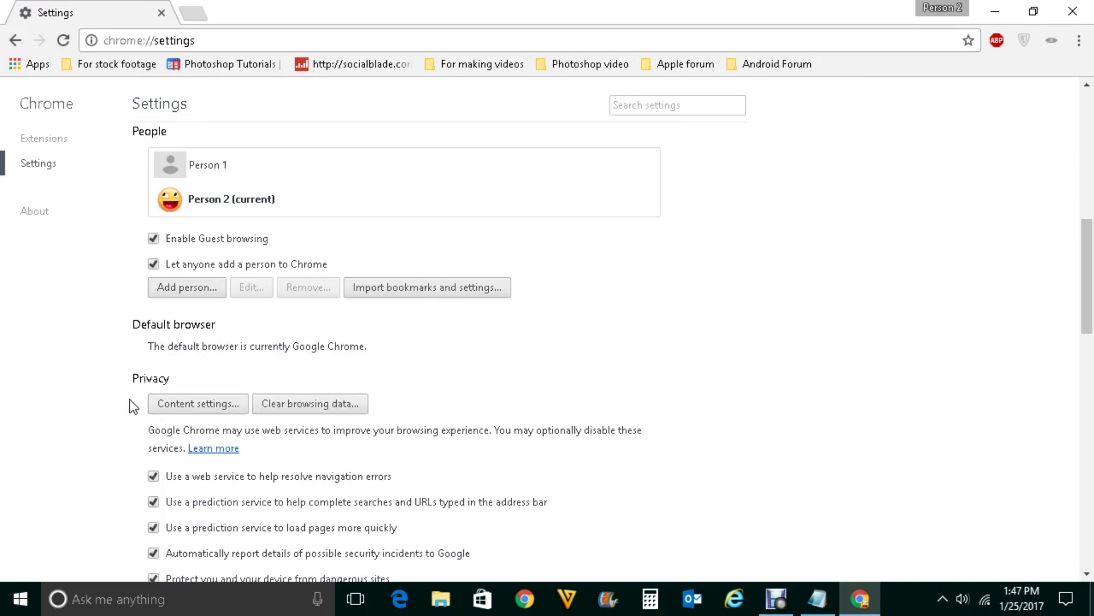
pyautogui.click(188, 405)
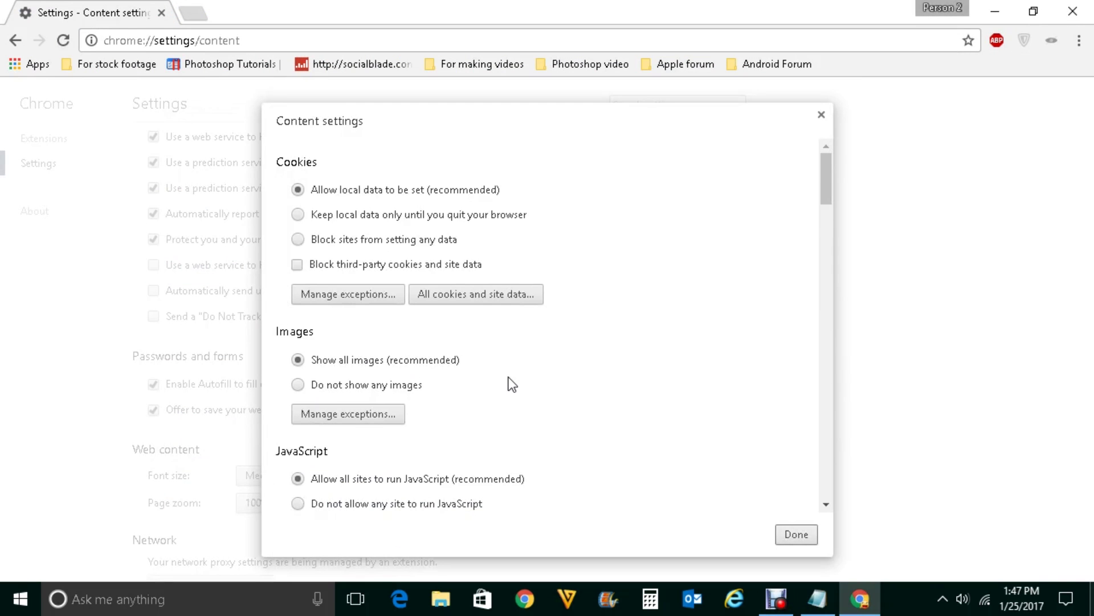
pyautogui.scroll(-3, 508, 384)
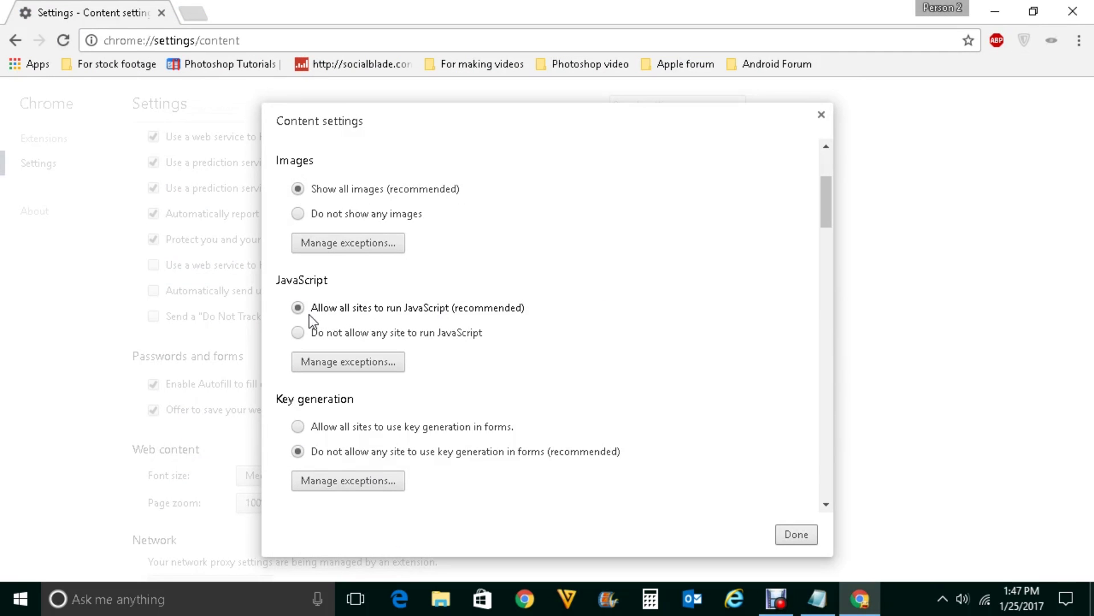
pyautogui.click(482, 426)
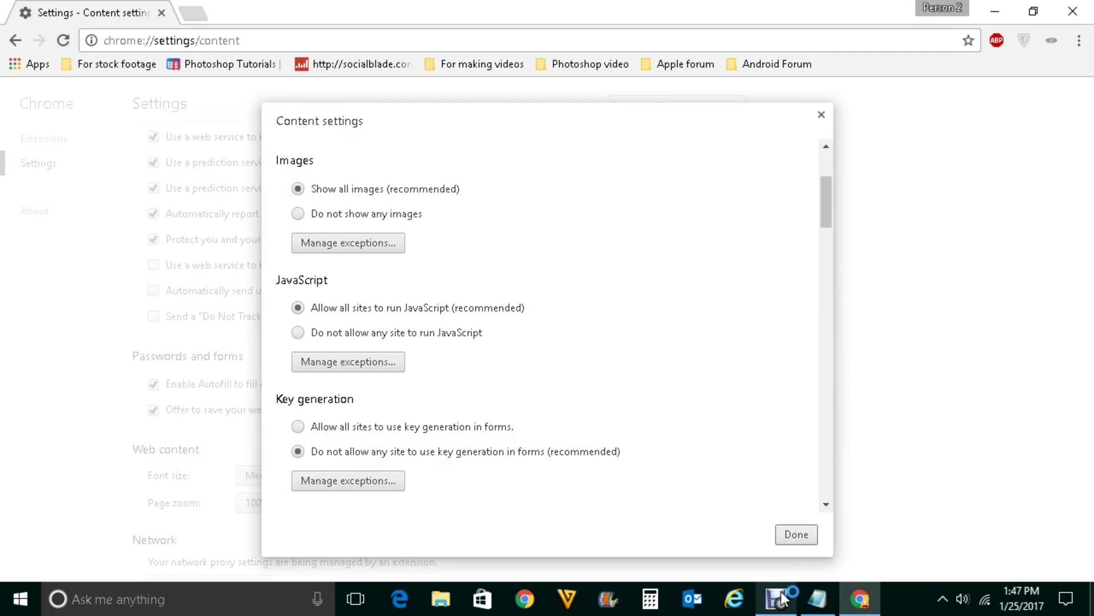
# - Close Content settings with Done and return to the Privacy section of Settings
pyautogui.click(797, 534)
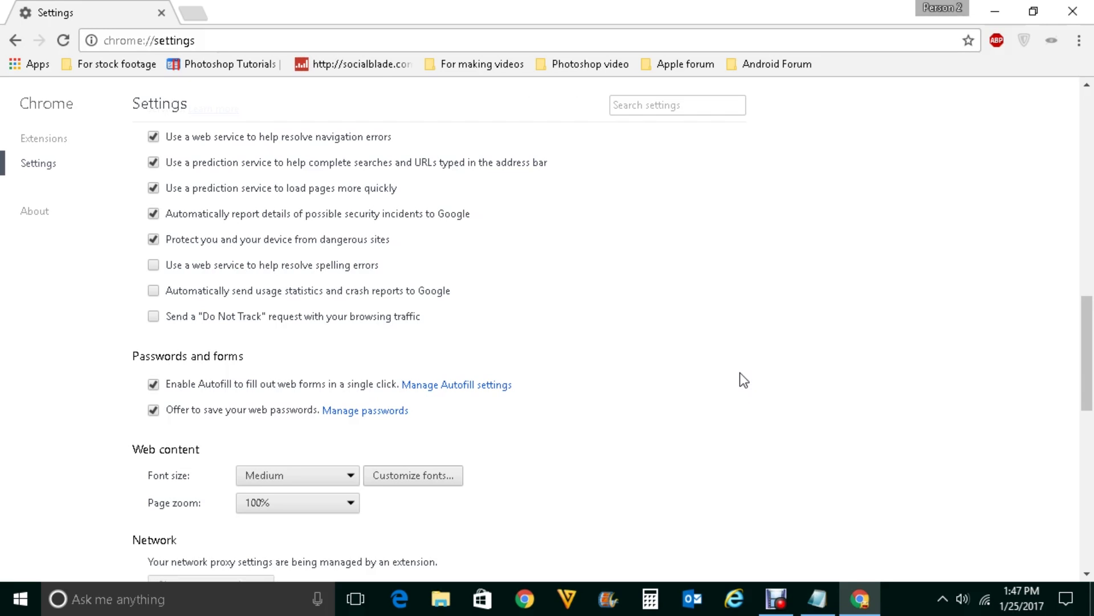
pyautogui.scroll(-3, 740, 373)
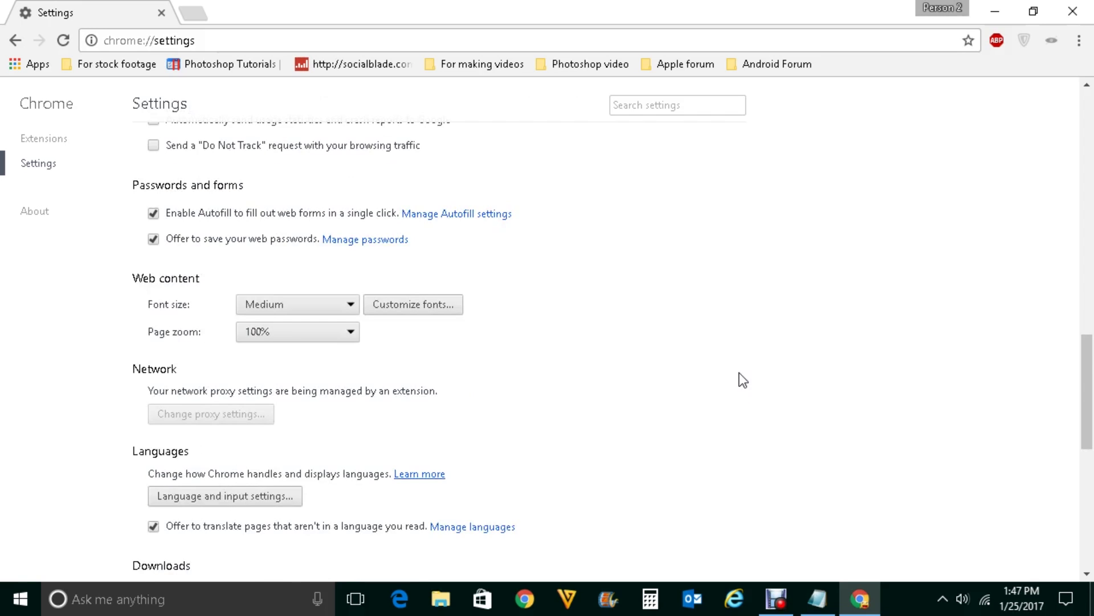
pyautogui.scroll(-3, 742, 379)
pyautogui.scroll(12, 743, 380)
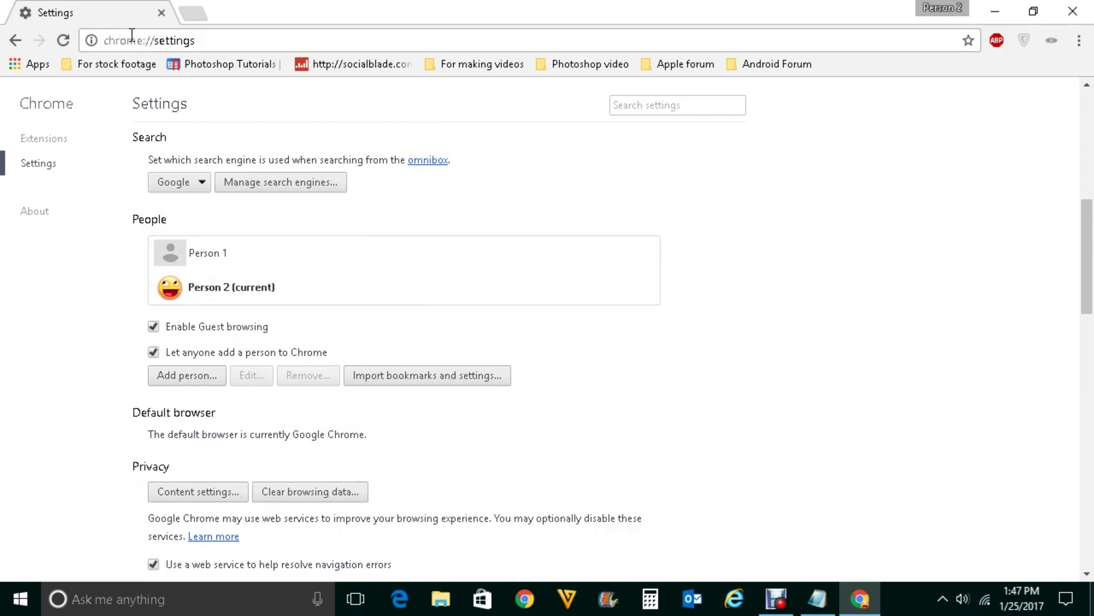
pyautogui.scroll(-14, 504, 477)
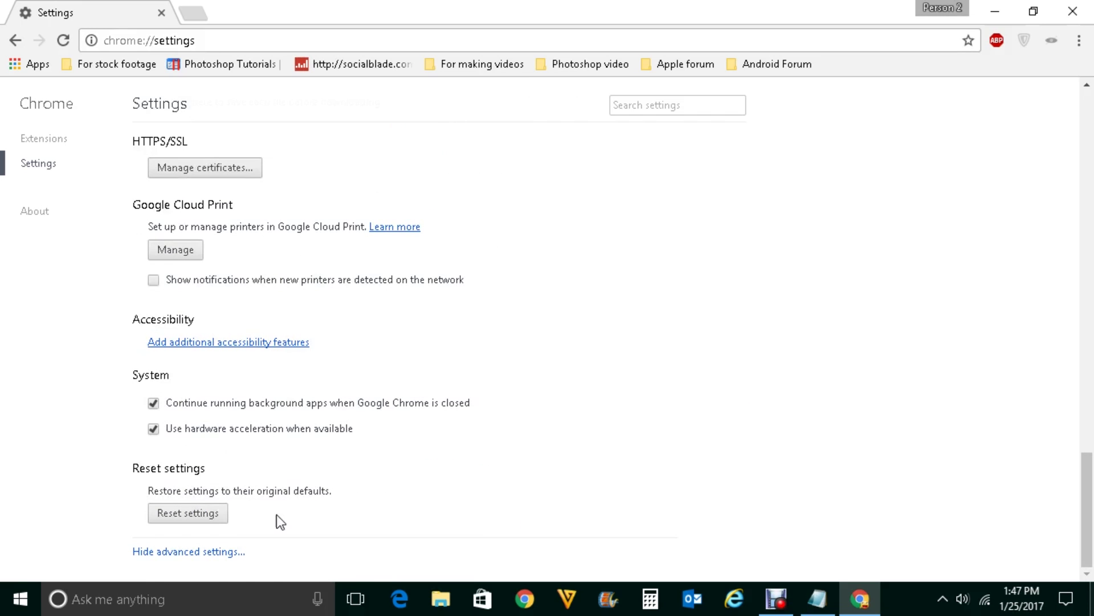
pyautogui.scroll(7, 573, 504)
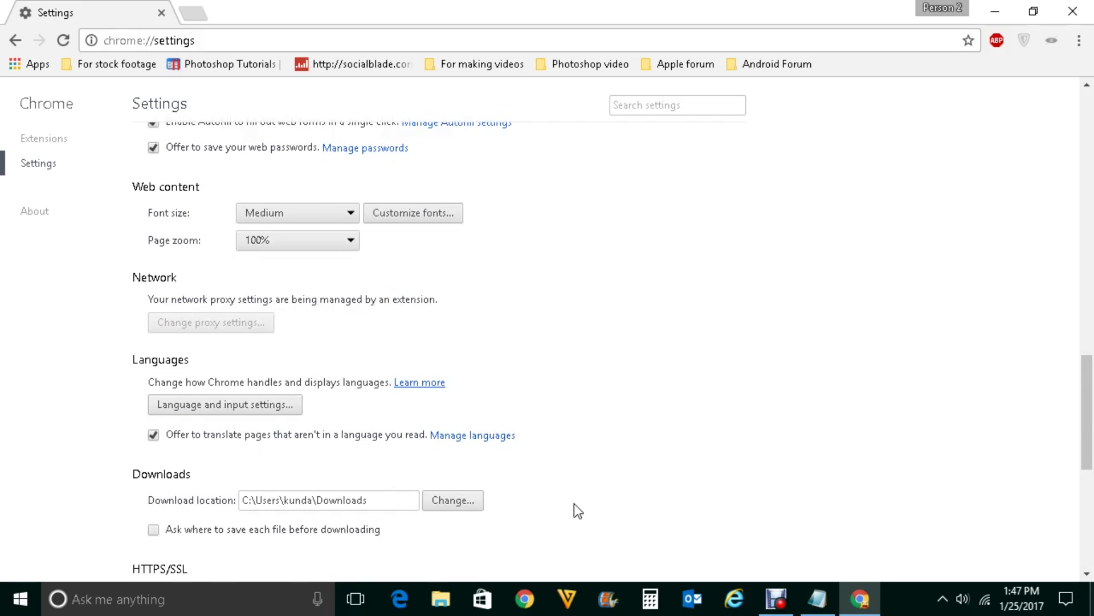
pyautogui.scroll(7, 574, 503)
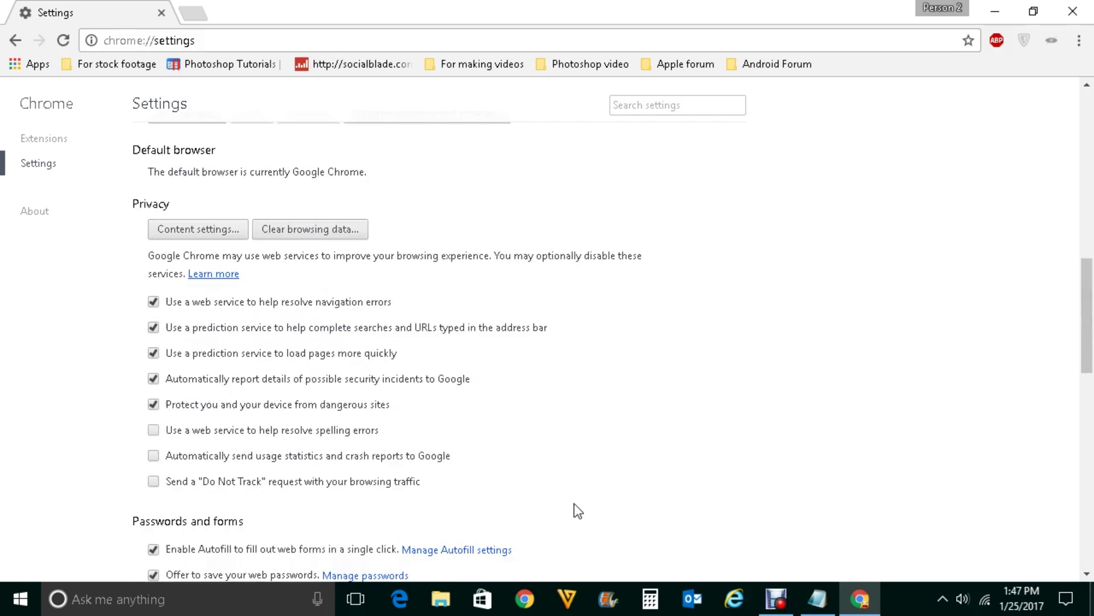
pyautogui.scroll(1, 573, 504)
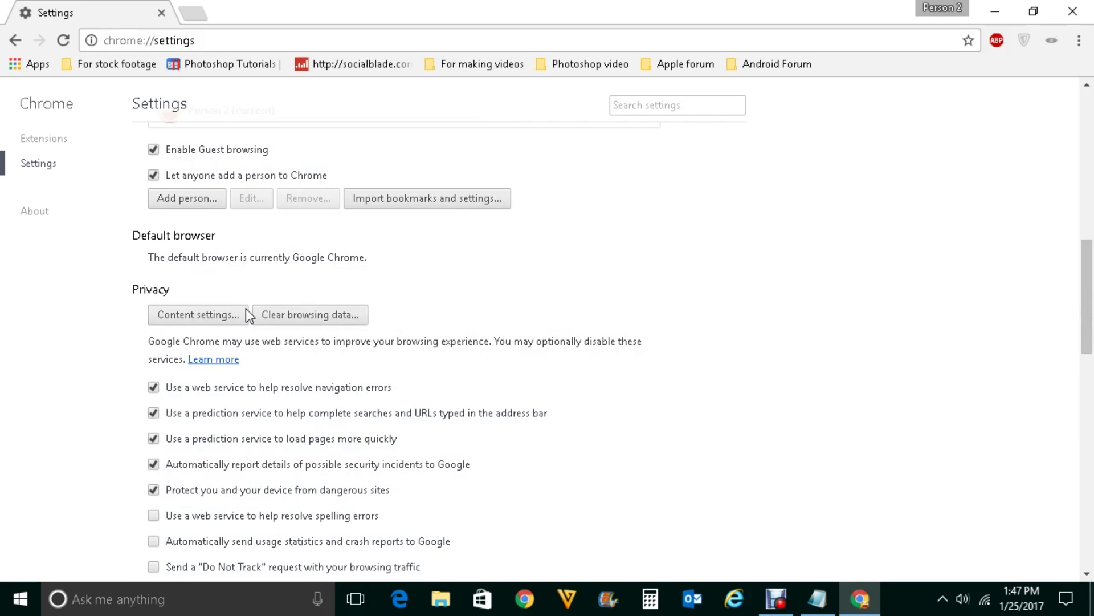
# - Clear browsing and download history, cookies and cached images and files from the past hour
pyautogui.click(299, 317)
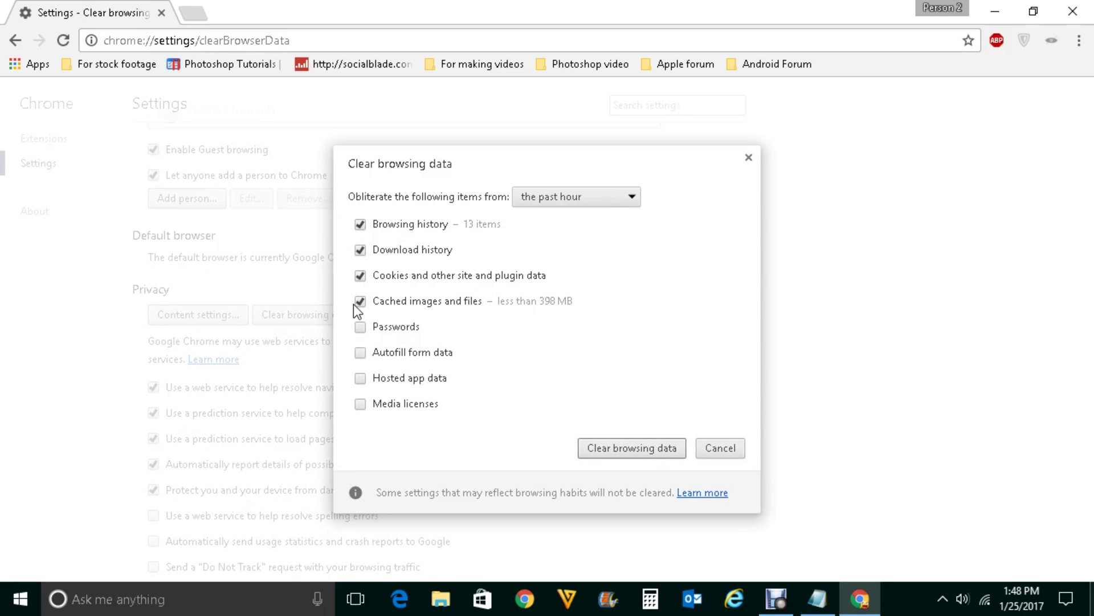
pyautogui.click(594, 196)
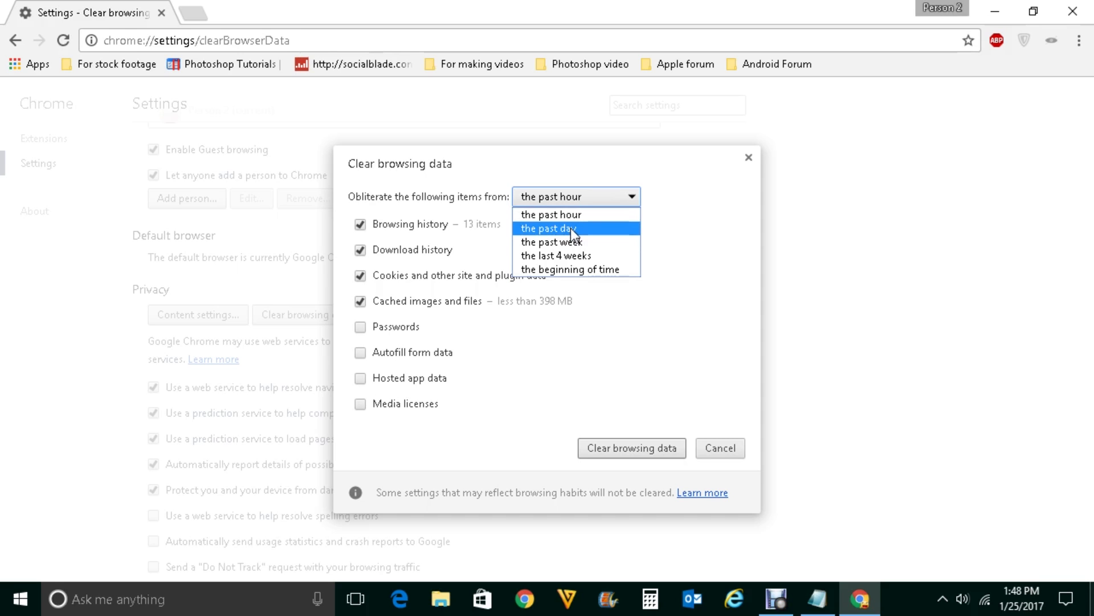
pyautogui.click(559, 215)
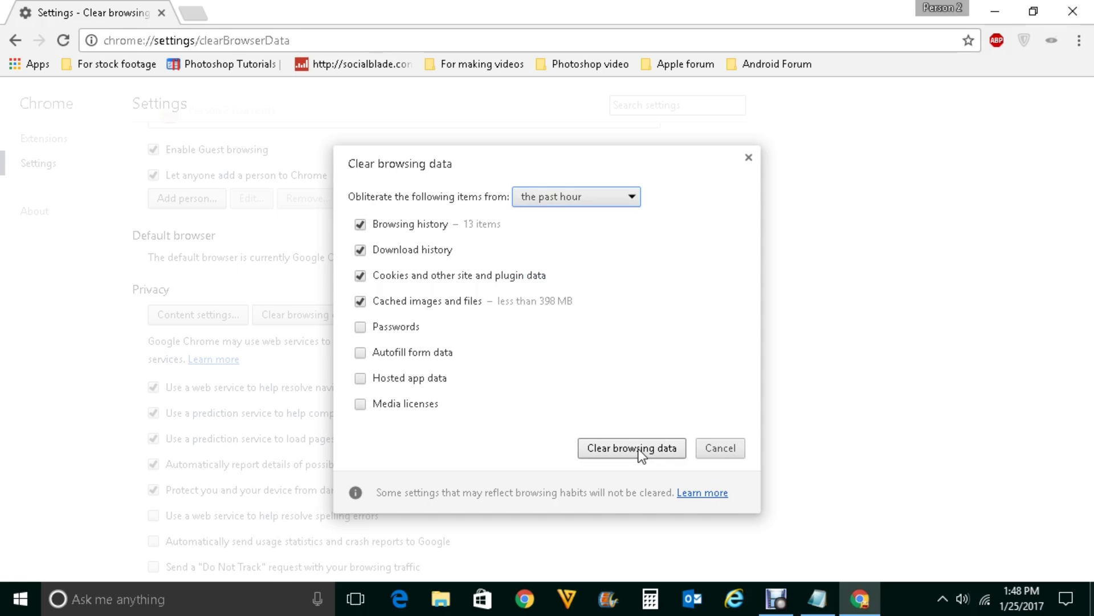
pyautogui.click(749, 159)
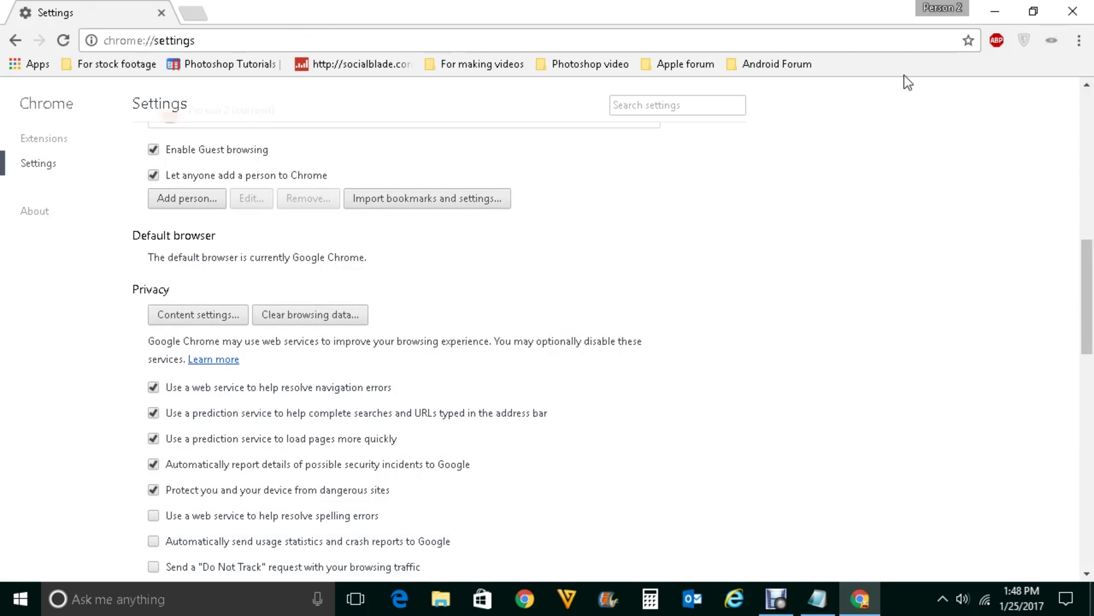
# - In an incognito window, play the 'Mr bean 1 hour full episode Best of Mr bean' video on YouTube, pause it at 0:03, then close the window
pyautogui.click(1079, 41)
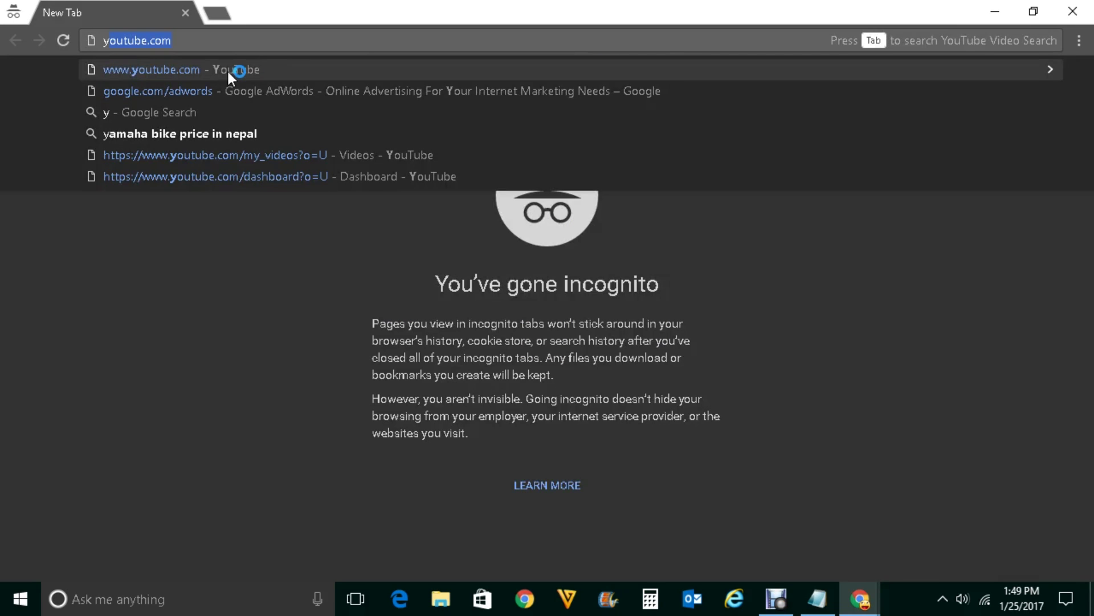
pyautogui.click(158, 69)
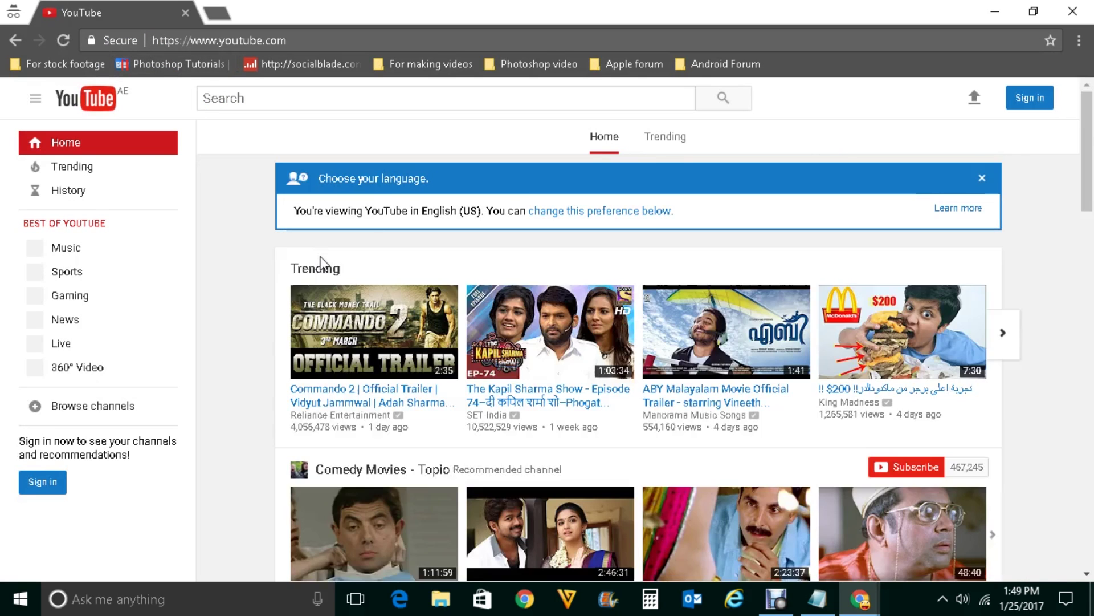
pyautogui.scroll(-5, 354, 274)
pyautogui.scroll(2, 382, 295)
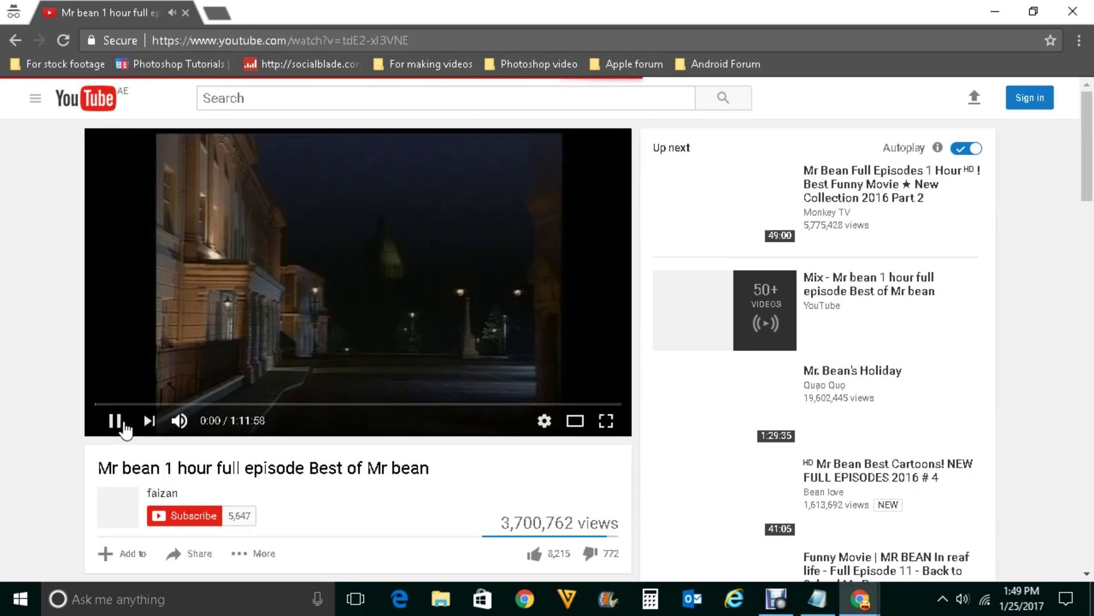
pyautogui.click(116, 422)
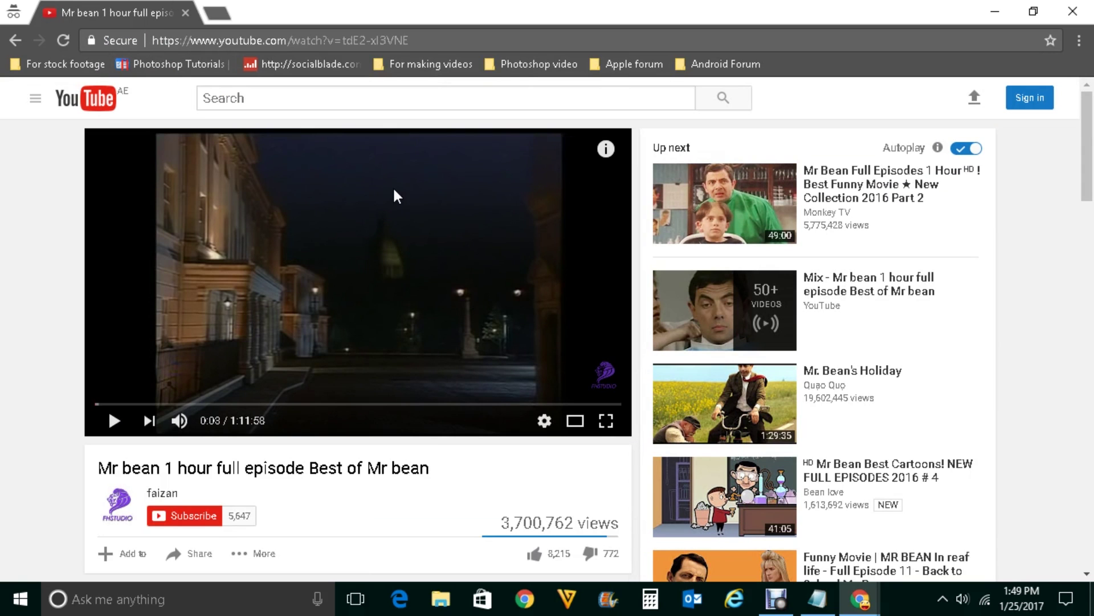
pyautogui.click(1072, 10)
# - Open the Extensions page listing Adblock Plus 1.12.4, Adobe Acrobat, AVG Web TuneUp and Google Docs
pyautogui.click(1079, 40)
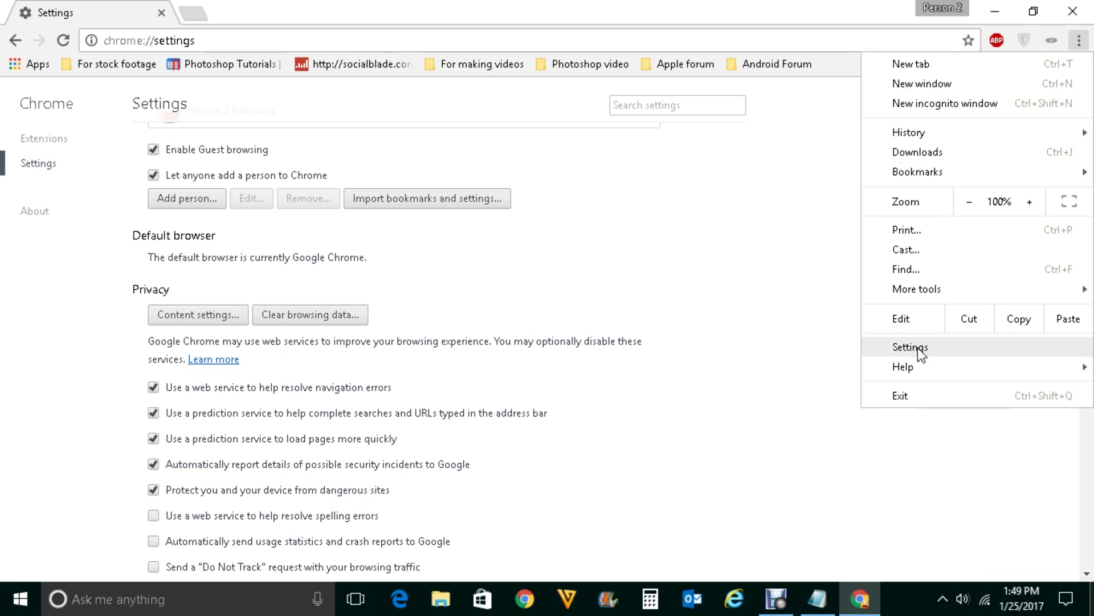
pyautogui.click(48, 147)
pyautogui.click(47, 147)
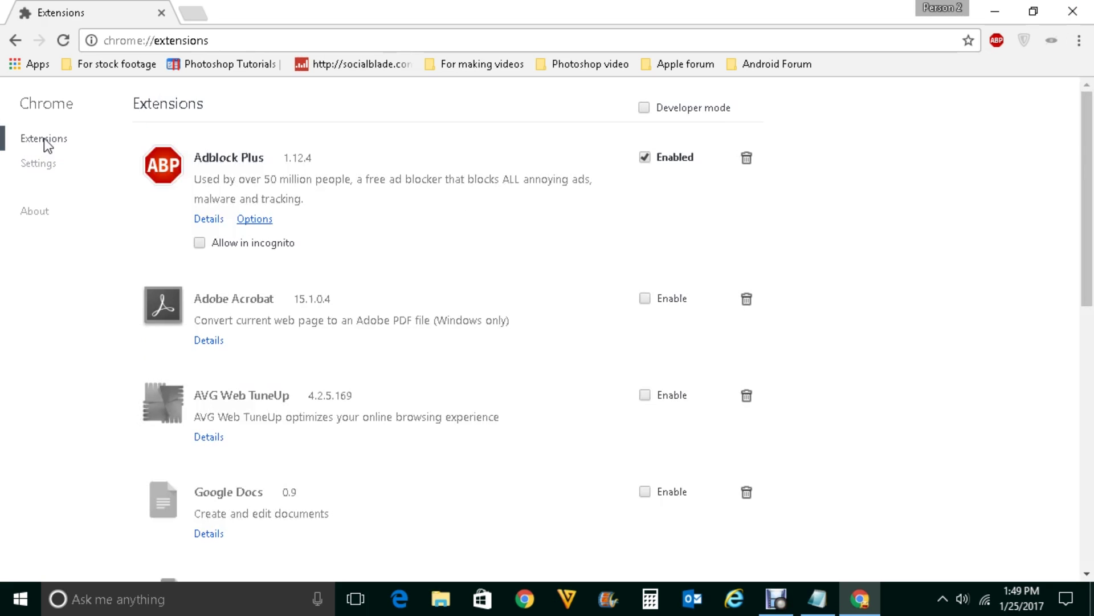